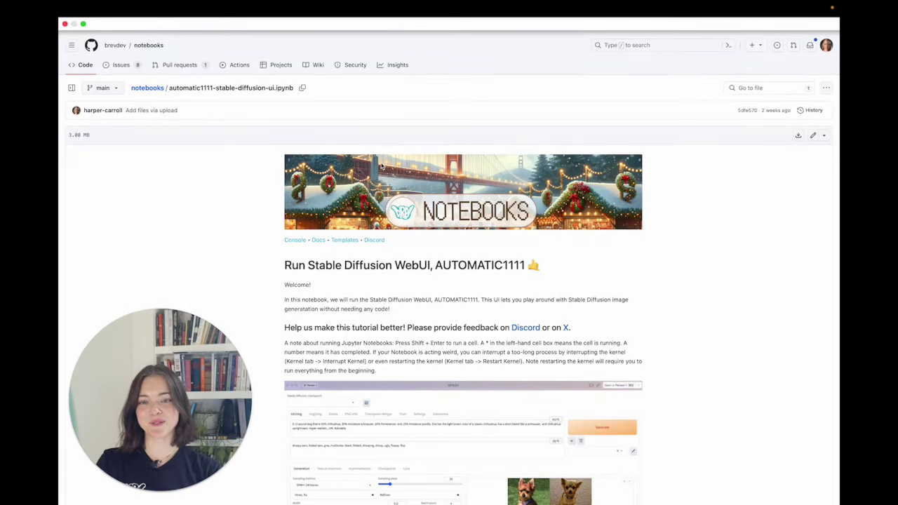
# Scroll the GitHub notebook page down to the 'Let's begin!' section and its Deploy Now badge
pyautogui.scroll(-5, 415, 324)
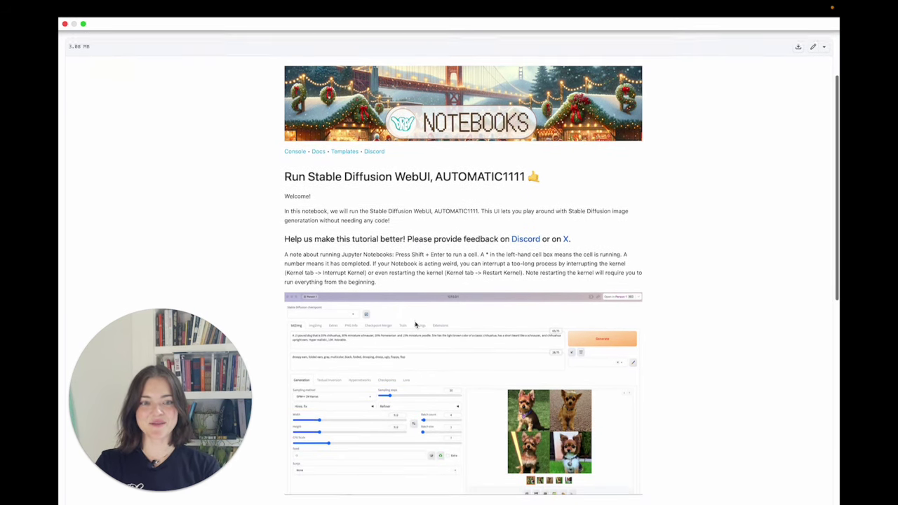
pyautogui.scroll(-5, 415, 324)
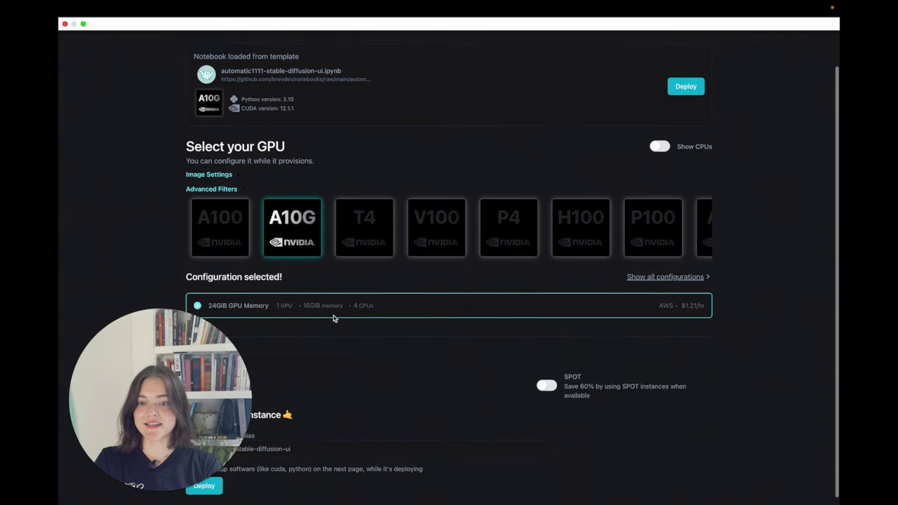
# Rename the instance to automatic1111-stable-diffusion-ui1 and deploy the A10G GPU configuration
pyautogui.scroll(-1, 334, 319)
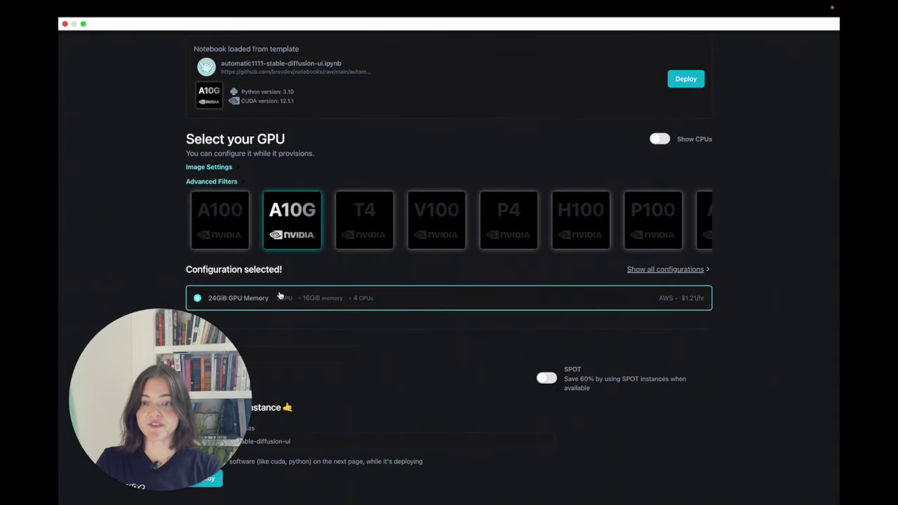
pyautogui.scroll(2, 325, 181)
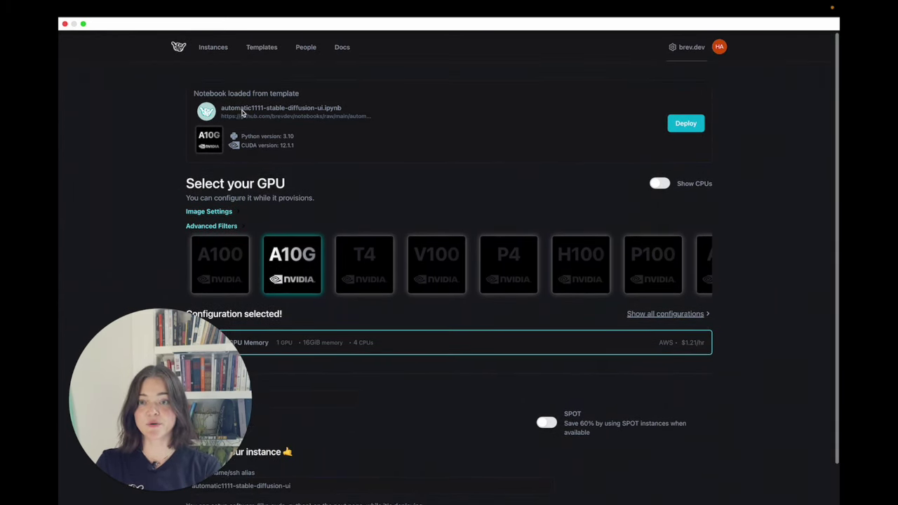
pyautogui.scroll(-2, 681, 127)
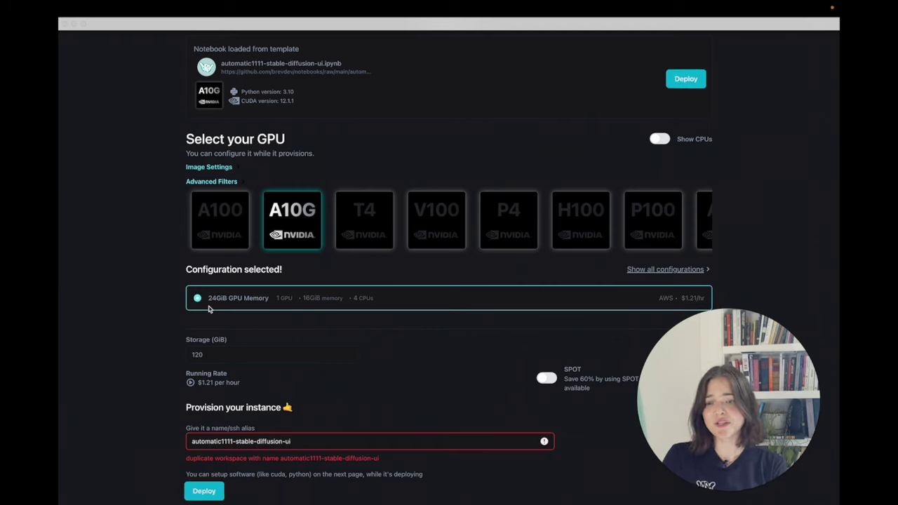
pyautogui.click(296, 441)
pyautogui.write('1')
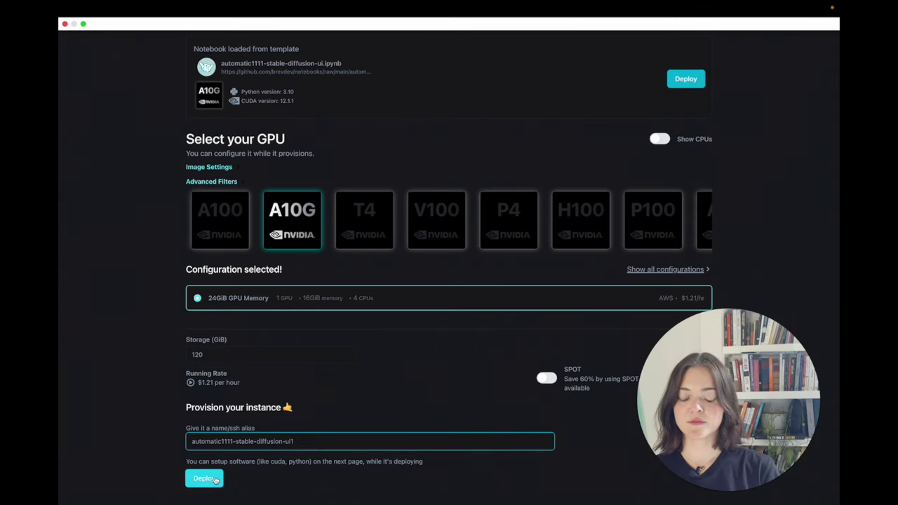
pyautogui.click(217, 478)
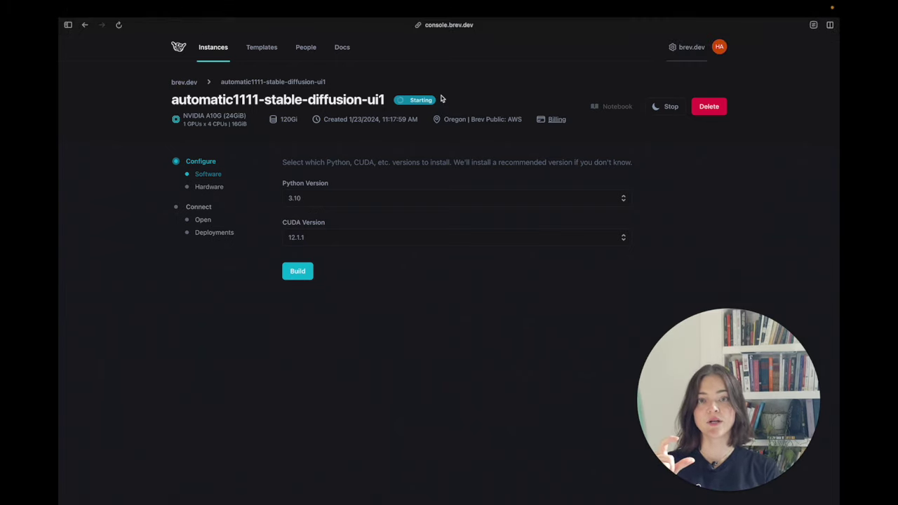
# Build the instance's container until it shows Running, then copy the name automatic1111-stable-diffusion-ui1
pyautogui.click(334, 295)
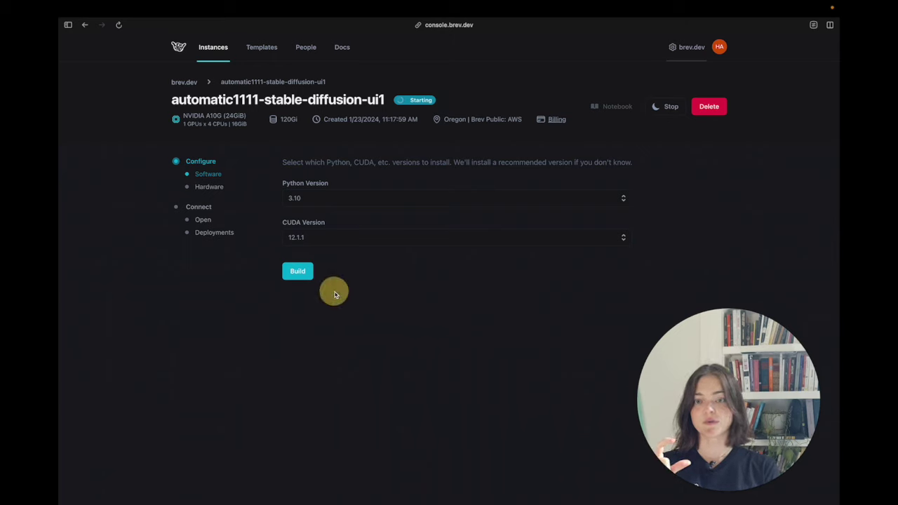
pyautogui.click(302, 273)
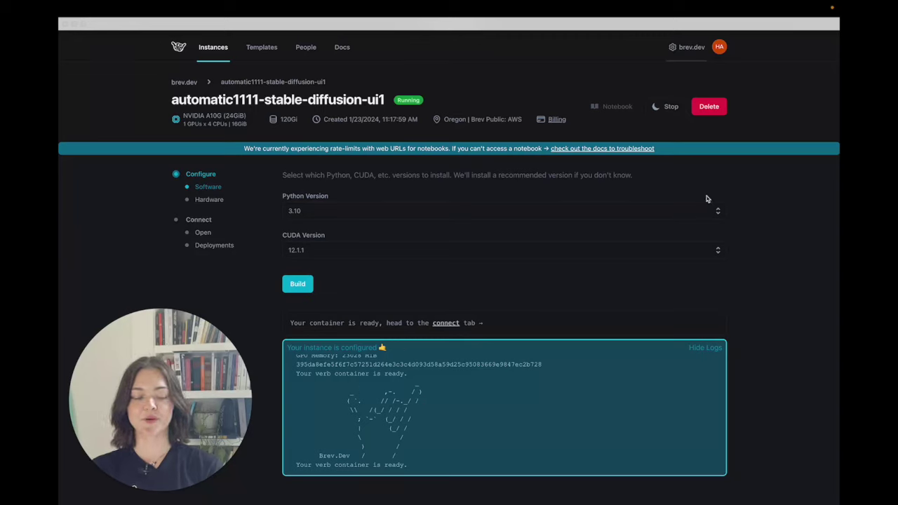
pyautogui.click(616, 111)
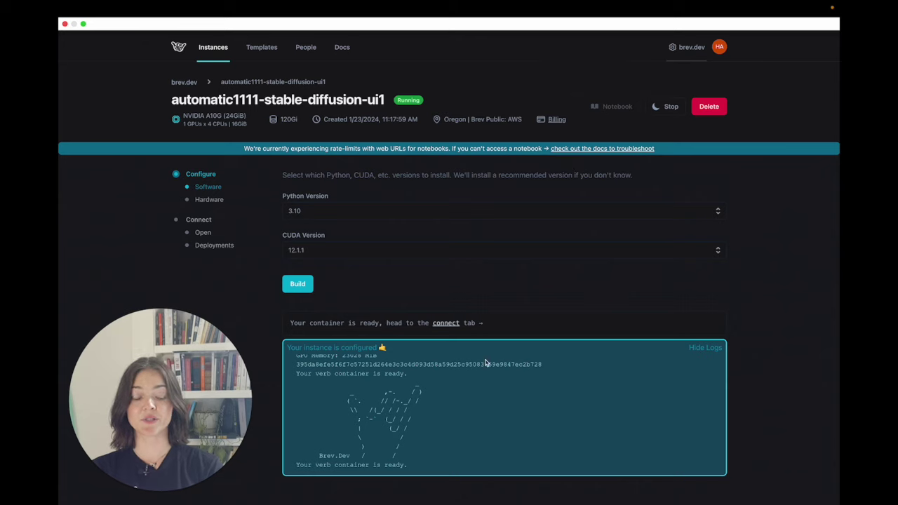
pyautogui.moveTo(466, 495)
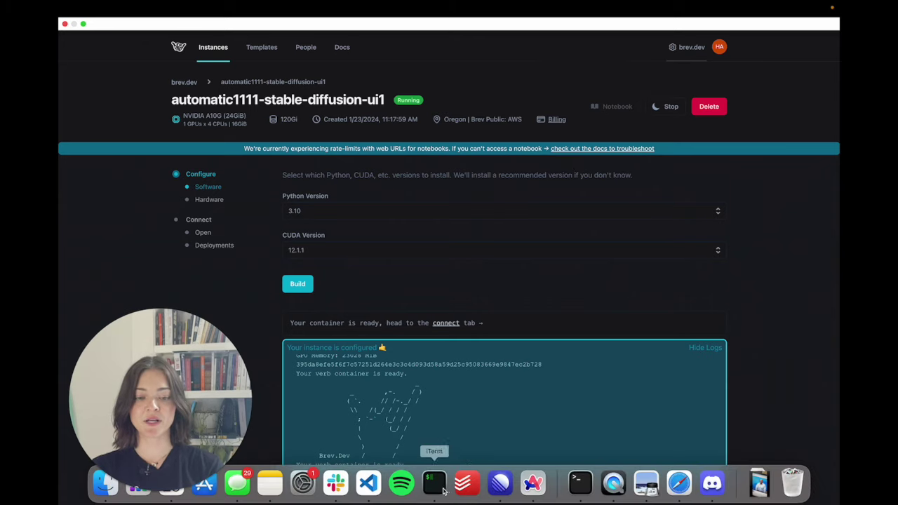
pyautogui.tripleClick(279, 99)
pyautogui.press('super+c')
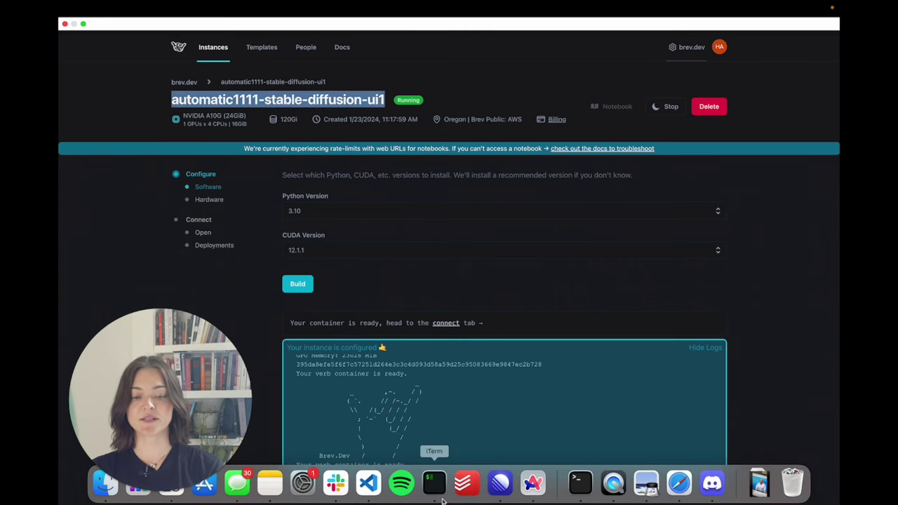
# Run 'brev notebook automatic1111-stable-diffusion-ui1' in the terminal, fixing the 'notebookk' typo
pyautogui.click(434, 485)
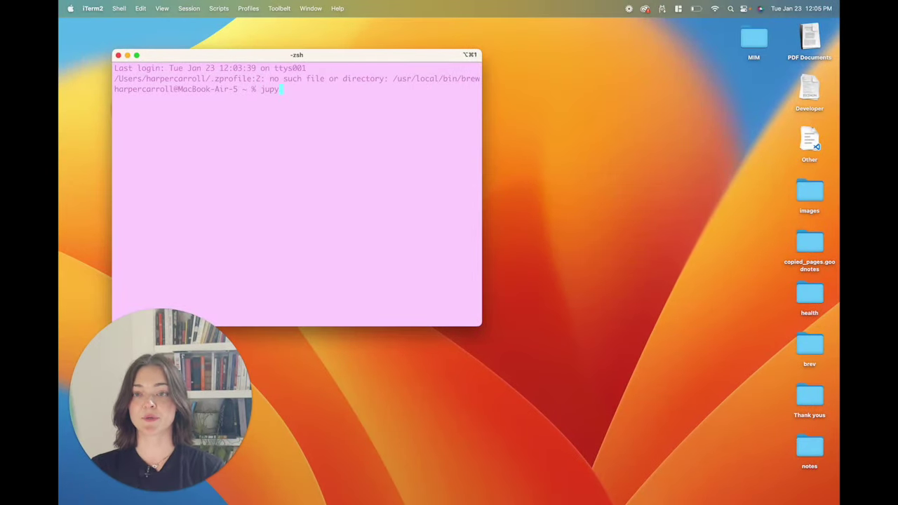
pyautogui.write('brev notebookk')
pyautogui.press('super+v')
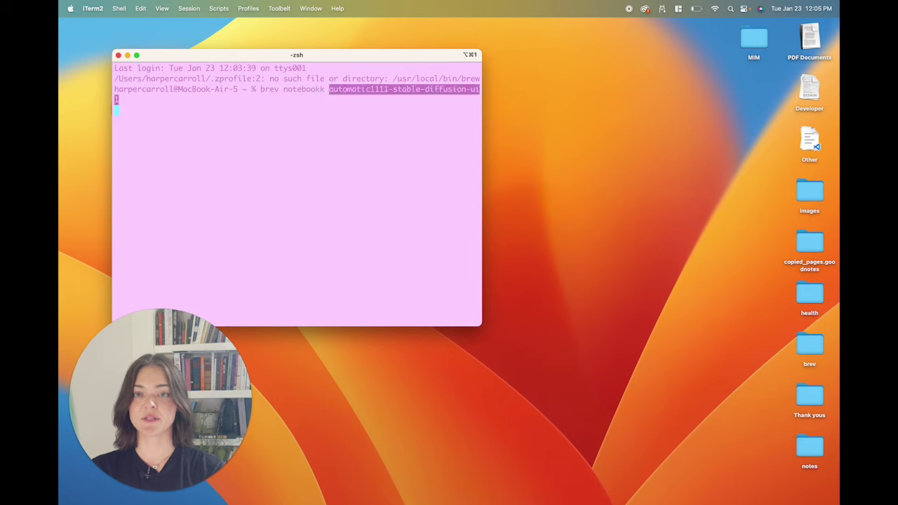
pyautogui.press('Return')
pyautogui.write('brev note')
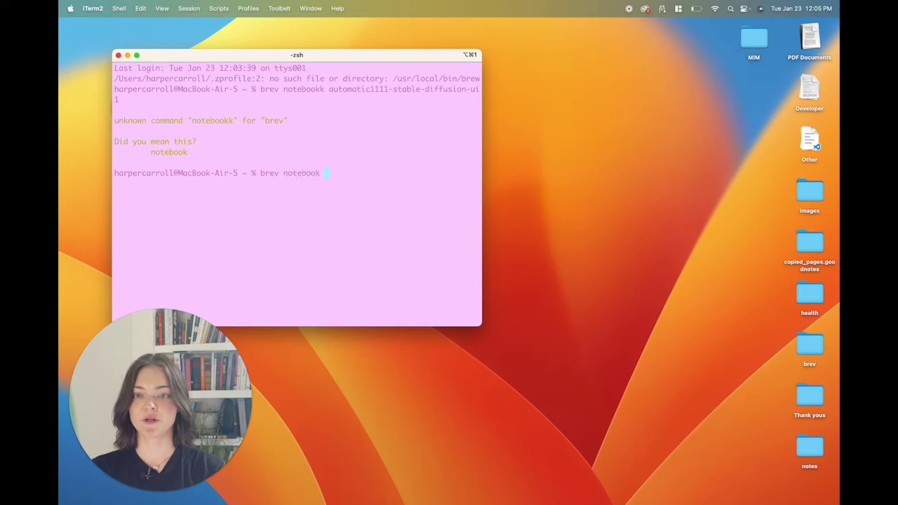
pyautogui.write('book')
pyautogui.press('super+v')
pyautogui.press('Return')
pyautogui.moveTo(261, 89); pyautogui.dragTo(324, 89)
pyautogui.click(270, 89)
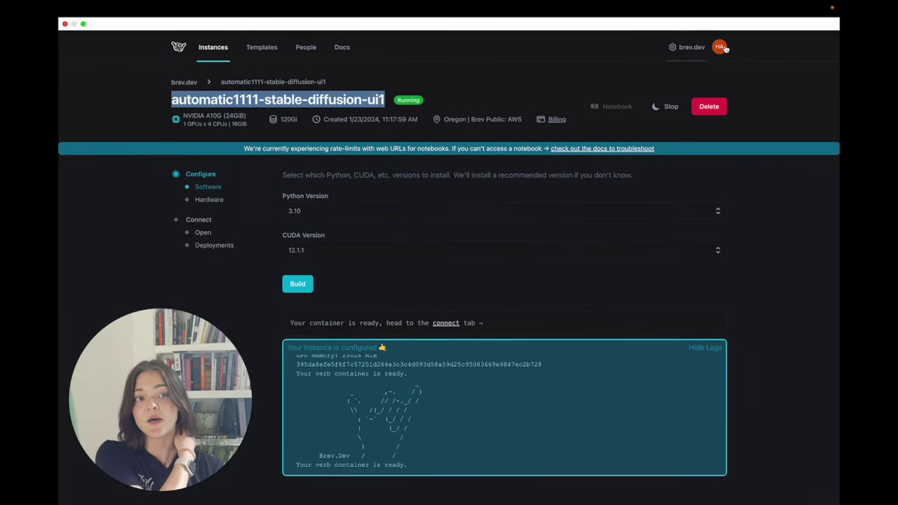
# Open Your Profile from the avatar menu to see the Install CLI and Login via CLI commands
pyautogui.click(721, 47)
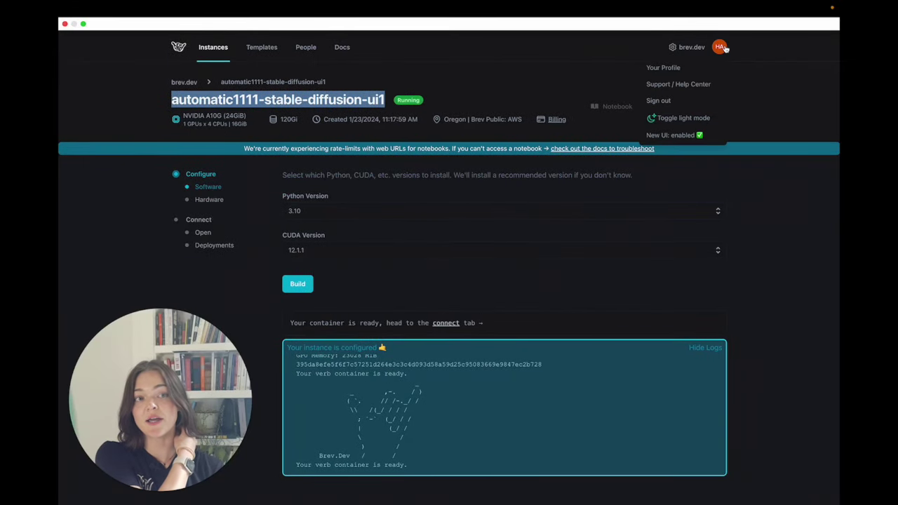
pyautogui.click(663, 67)
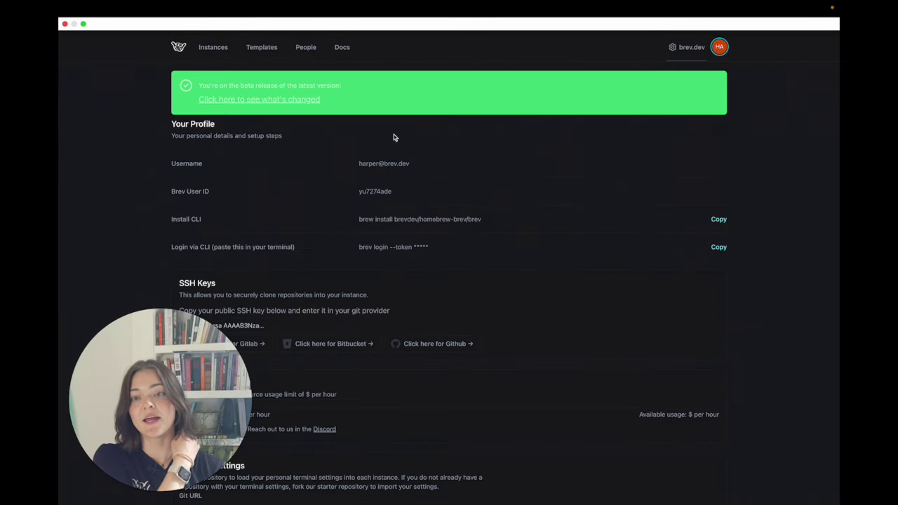
pyautogui.click(177, 218)
pyautogui.click(614, 231)
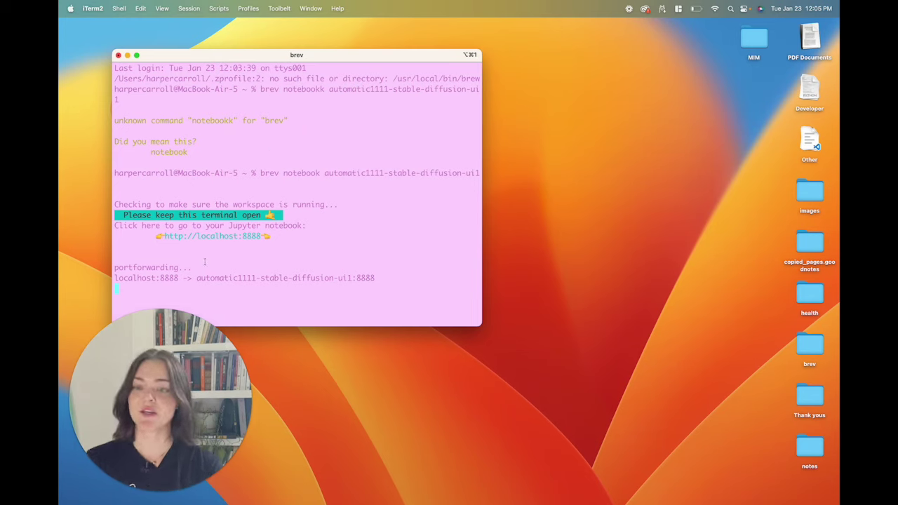
# Open JupyterLab from the localhost:8888 link, then reopen the automatic1111 notebook's GitHub page by searching 'automatic'
pyautogui.keyDown('super'); pyautogui.click(215, 237); pyautogui.keyUp('super')
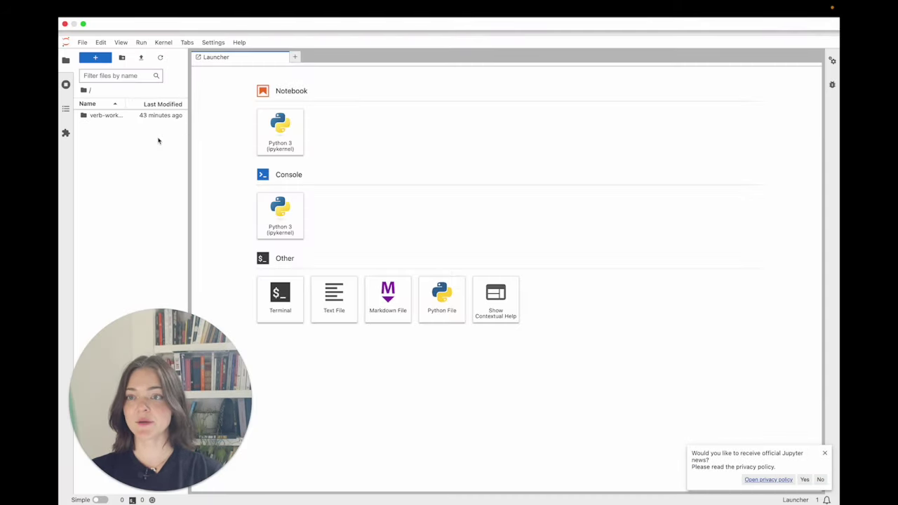
pyautogui.press('super+t')
pyautogui.write('automatic')
pyautogui.press('Down')
pyautogui.press('Down')
pyautogui.press('Return')
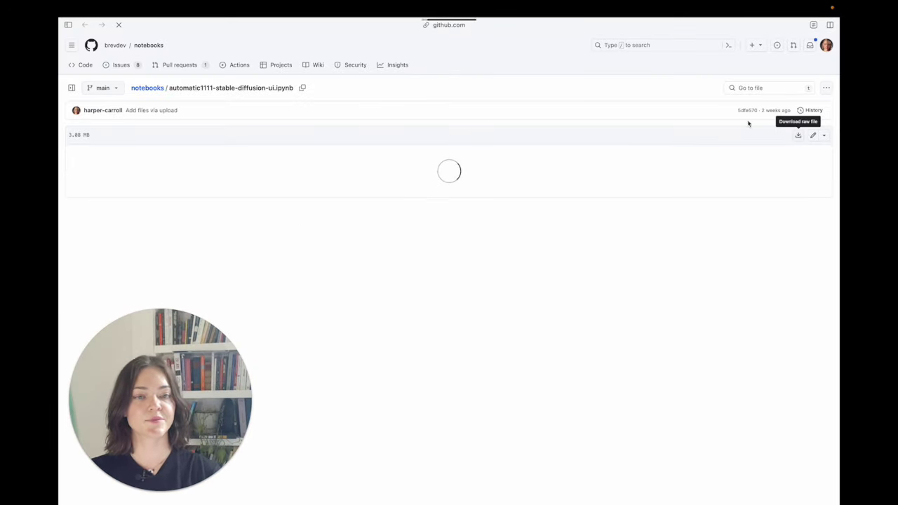
# Download the raw automatic1111-stable-diffusion-ui notebook file from GitHub
pyautogui.click(670, 116)
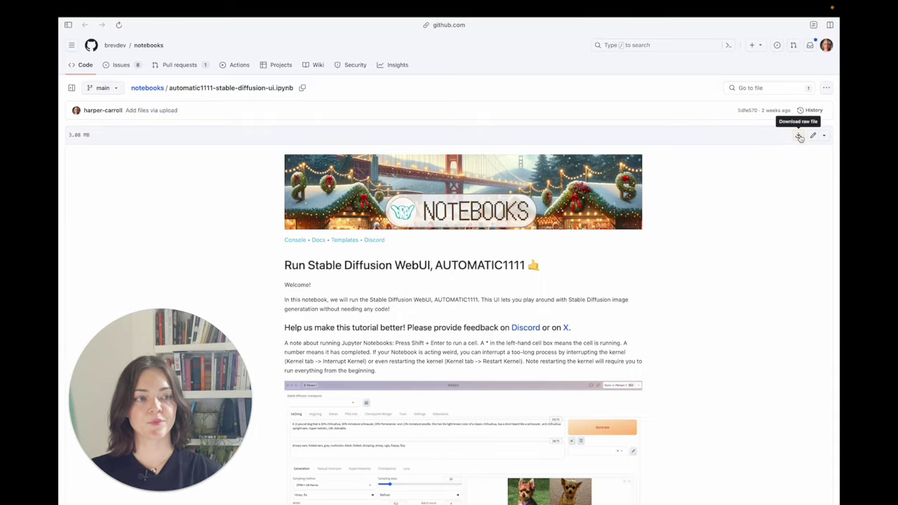
pyautogui.hotkey('ctrl', 'Left')
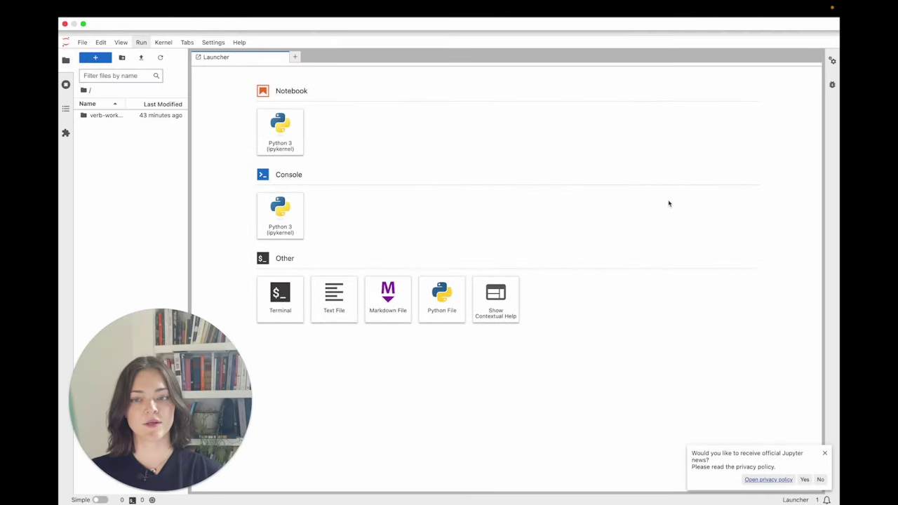
pyautogui.click(760, 482)
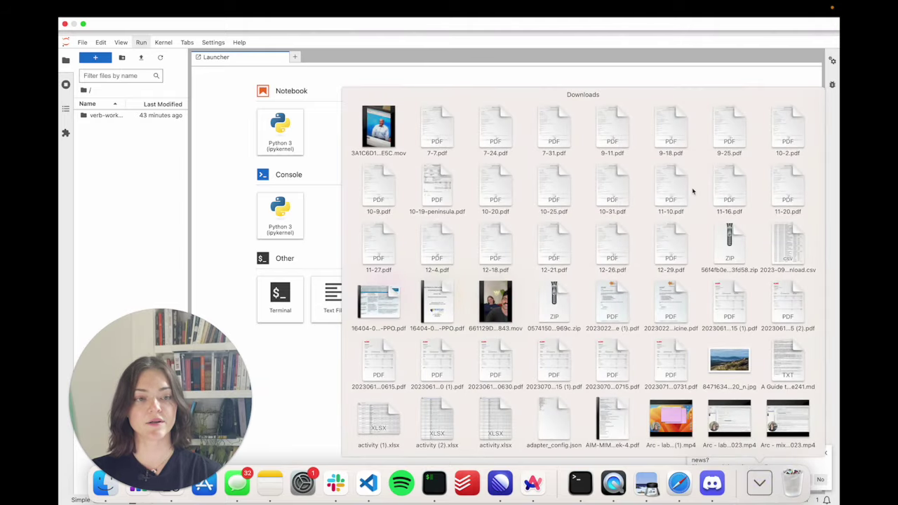
pyautogui.click(164, 233)
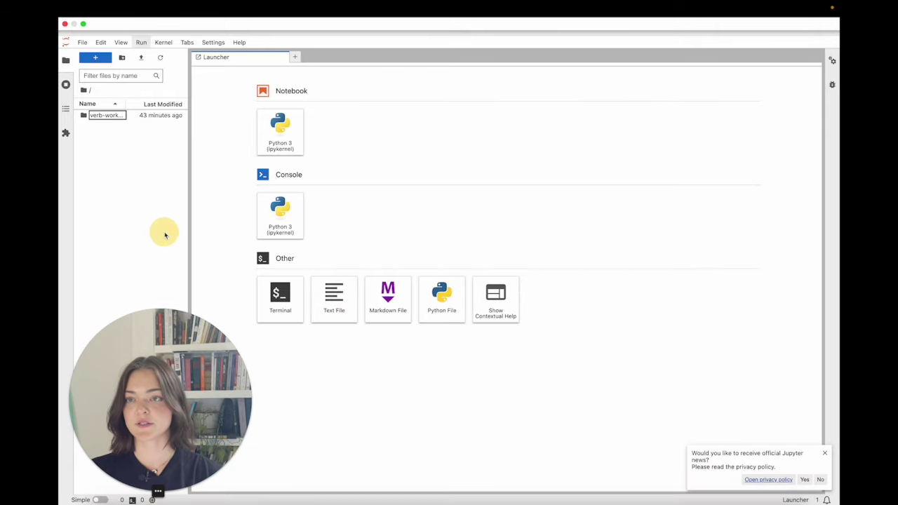
# Upload automatic1111-stable-diffusion-ui (1).ipynb from Downloads into JupyterLab and open it
pyautogui.click(140, 58)
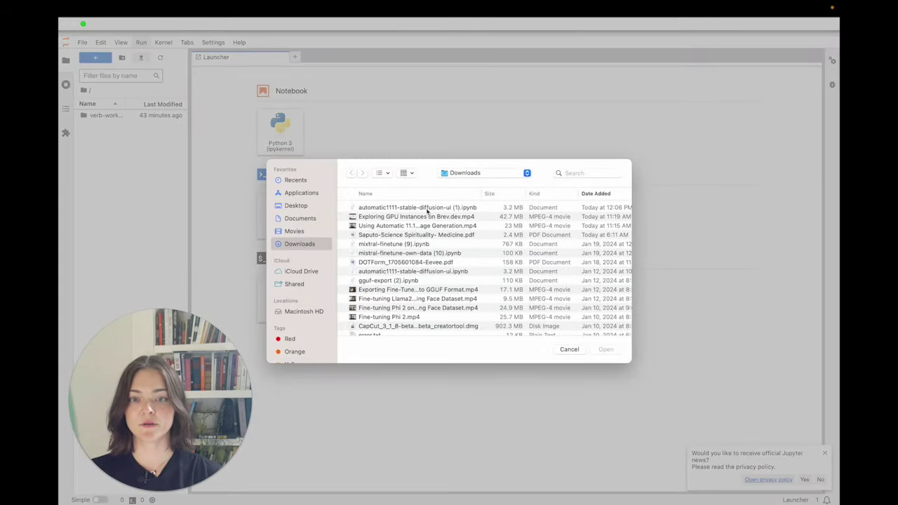
pyautogui.doubleClick(426, 208)
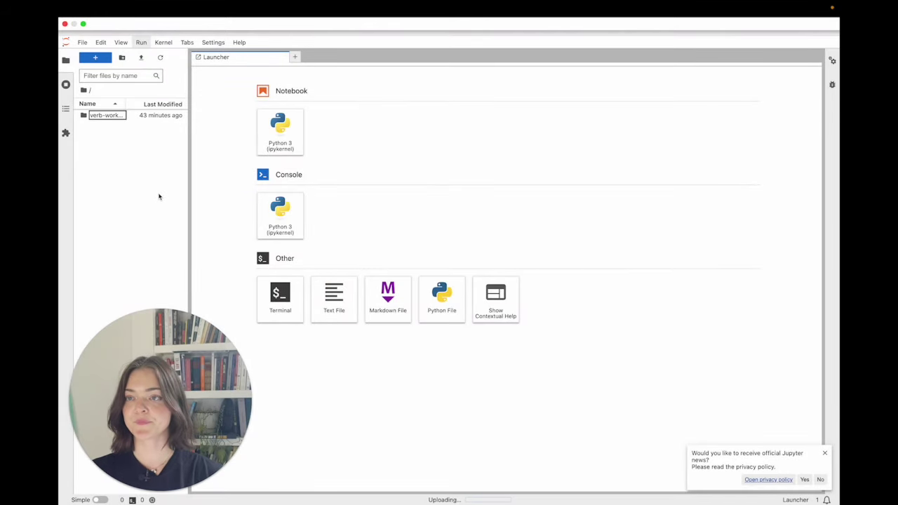
pyautogui.doubleClick(111, 126)
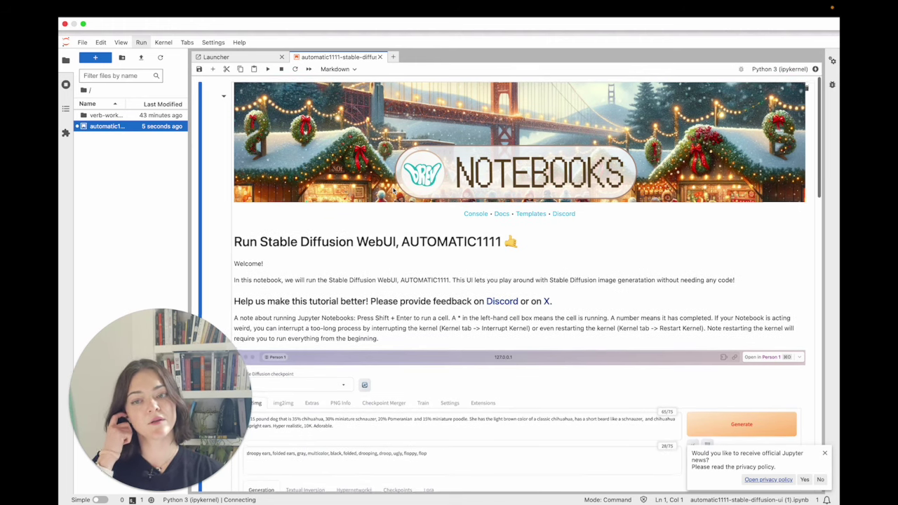
# Run the git clone cell and the package install cell under 'Let's begin!'
pyautogui.scroll(-5, 383, 246)
pyautogui.scroll(-14, 383, 245)
pyautogui.scroll(-2, 383, 241)
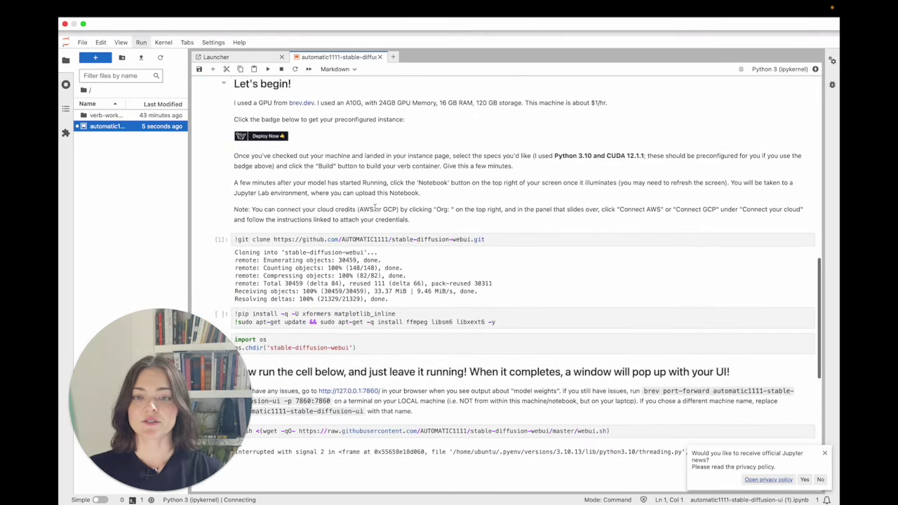
pyautogui.click(383, 241)
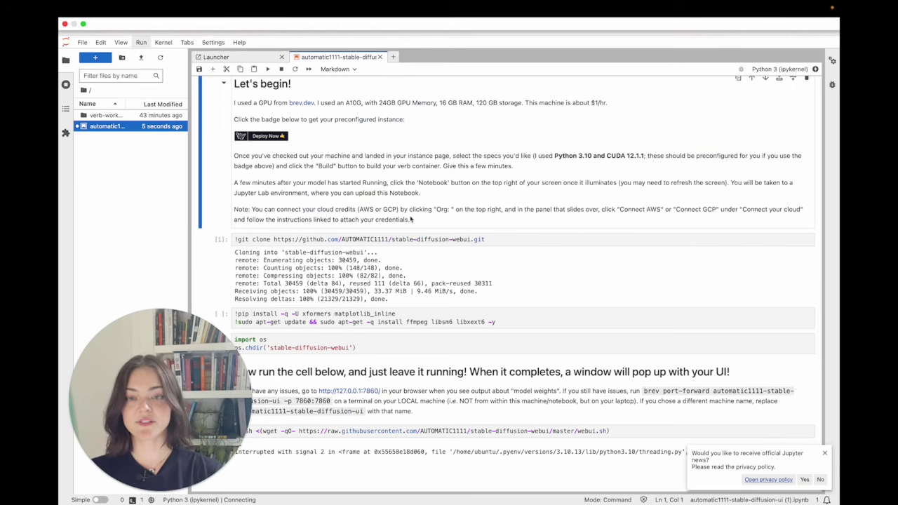
pyautogui.press('Down')
pyautogui.hotkey('shift', 'Return')
pyautogui.scroll(-1, 411, 219)
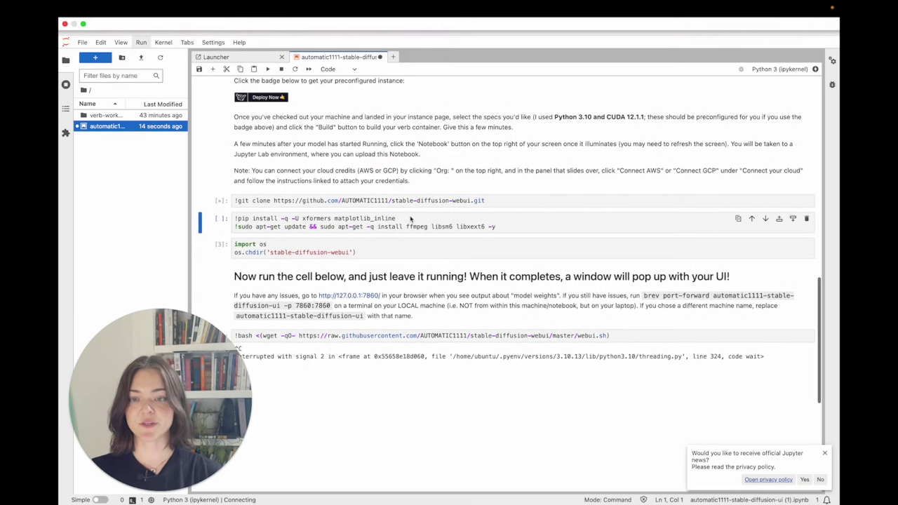
pyautogui.hotkey('shift', 'Return')
pyautogui.hotkey('shift', 'Return')
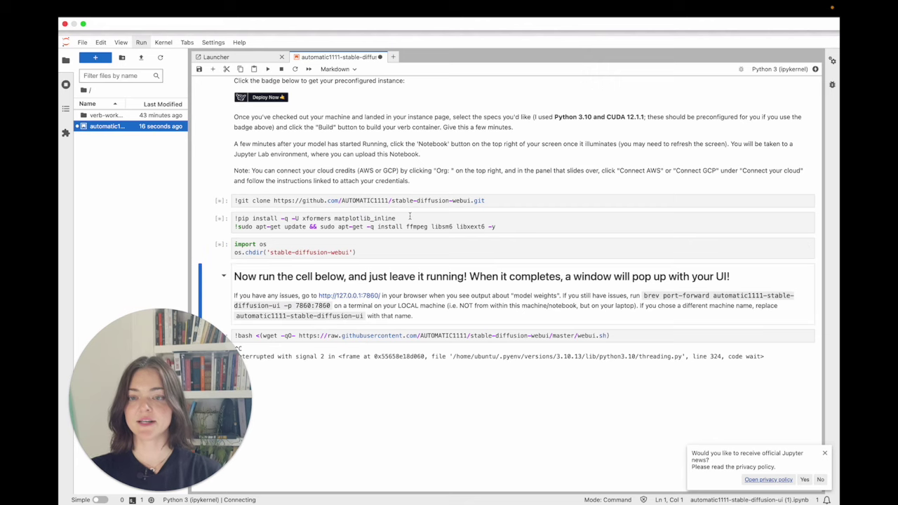
# Run the cell that changes into the webui folder
pyautogui.scroll(-1, 414, 231)
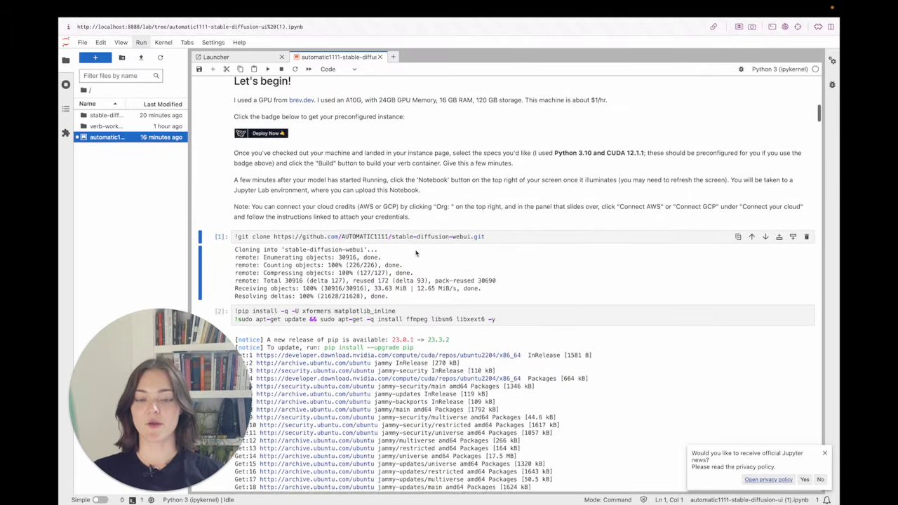
pyautogui.scroll(-3, 416, 254)
pyautogui.scroll(-20, 416, 254)
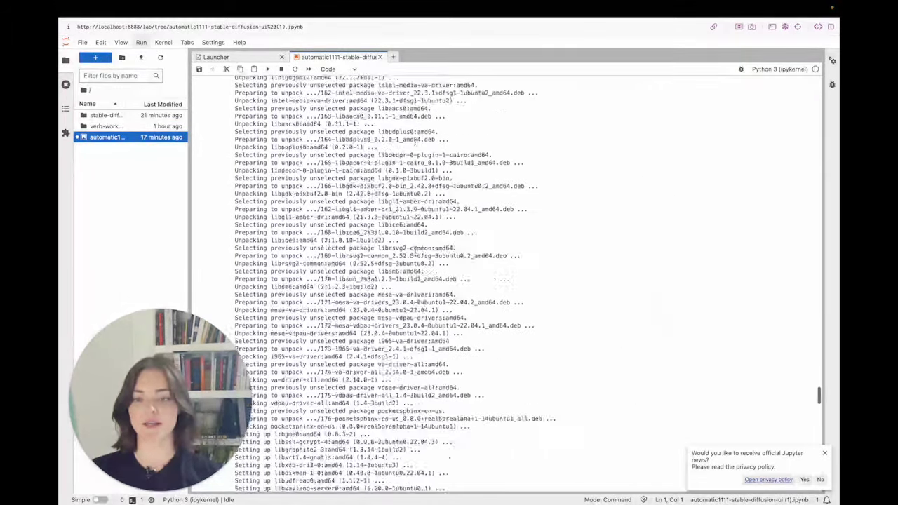
pyautogui.scroll(-15, 415, 210)
pyautogui.scroll(4, 379, 196)
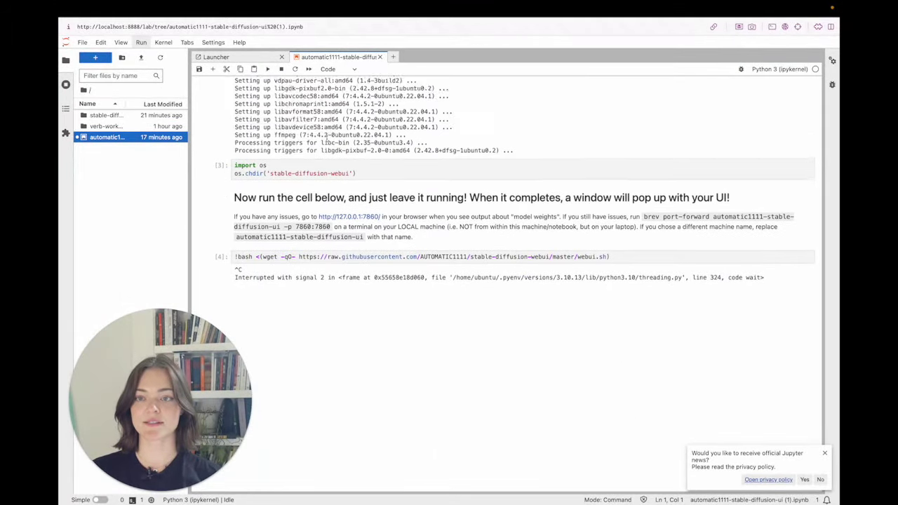
pyautogui.scroll(1, 337, 168)
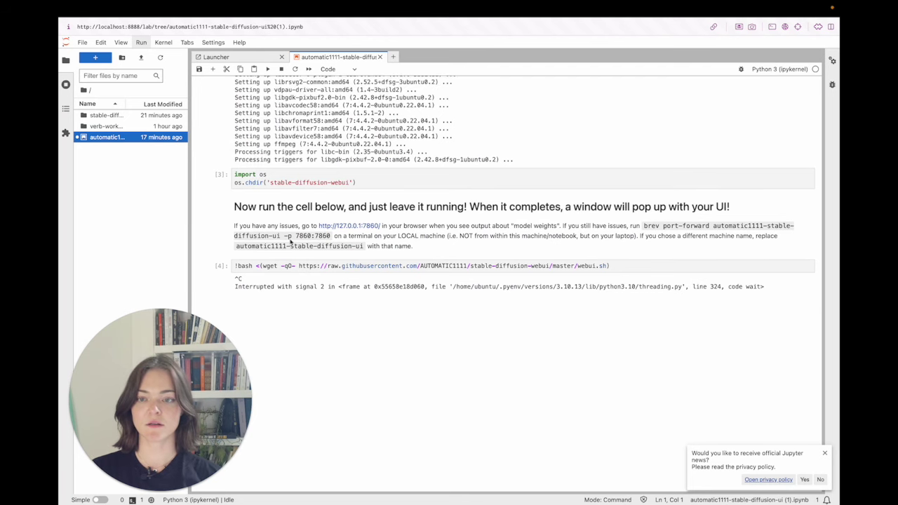
pyautogui.click(360, 170)
pyautogui.hotkey('shift', 'Return')
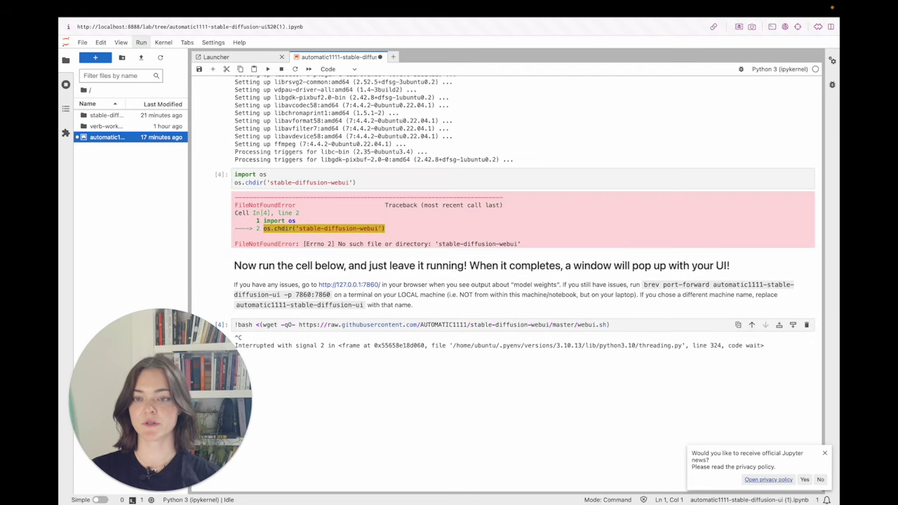
# Re-run the !bash webui.sh cell and follow its torch 2.0.1 download output
pyautogui.hotkey('shift', 'Return')
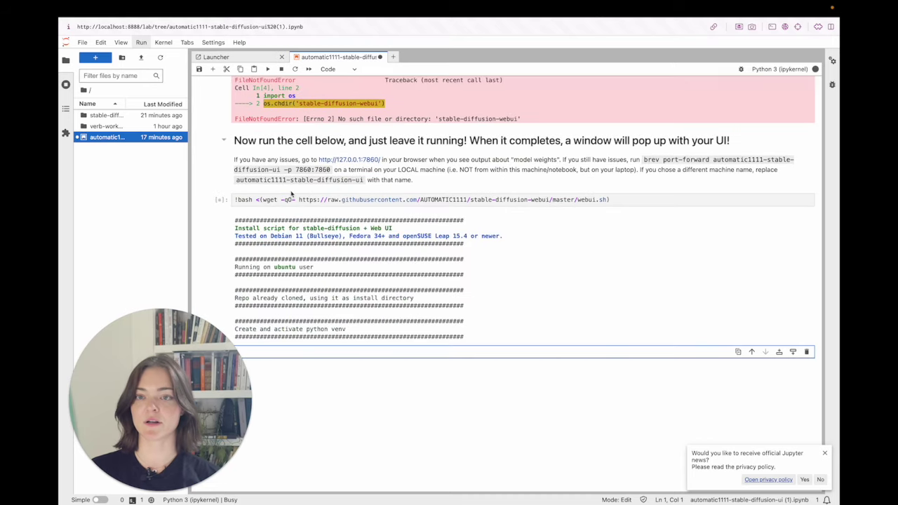
pyautogui.scroll(2, 292, 194)
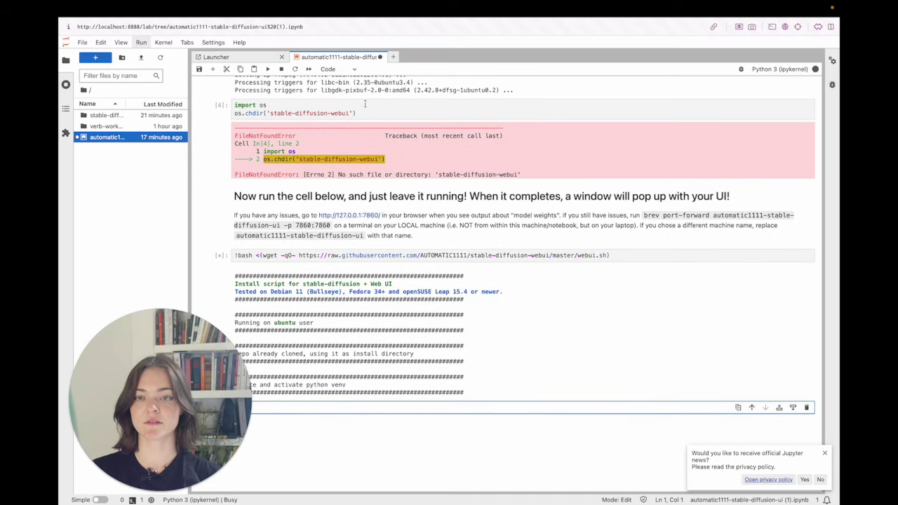
pyautogui.scroll(-3, 365, 104)
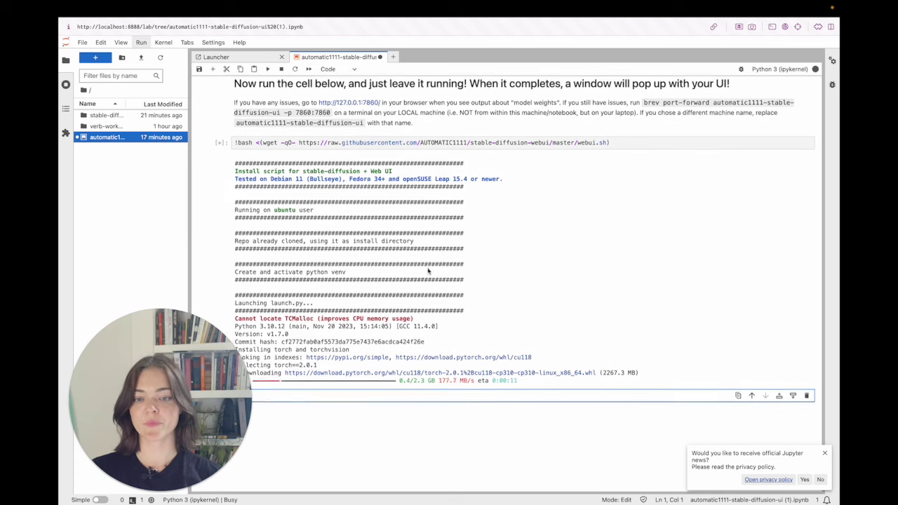
pyautogui.scroll(-1, 426, 268)
pyautogui.moveTo(185, 400); pyautogui.dragTo(762, 400)
pyautogui.scroll(2, 567, 236)
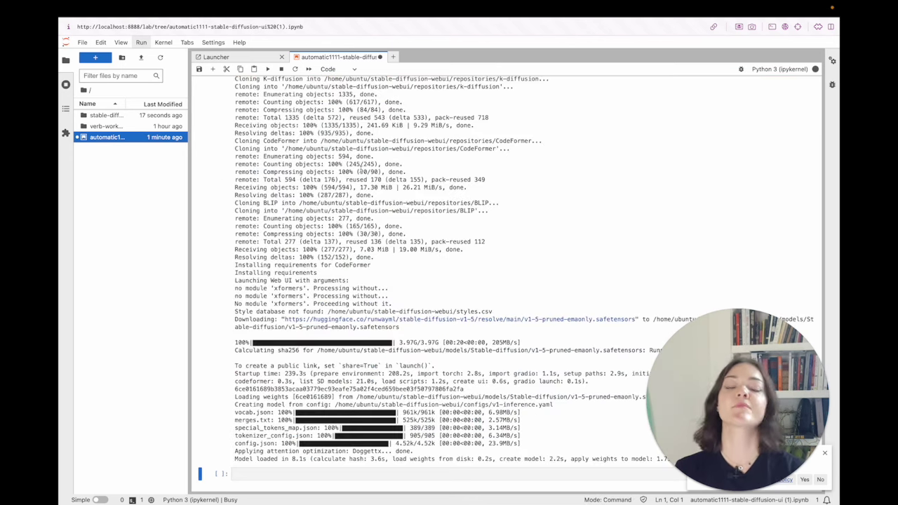
# Try the 127.0.0.1:7860 web UI link from the launch output, then return to the notebook
pyautogui.click(371, 175)
pyautogui.scroll(-1, 259, 419)
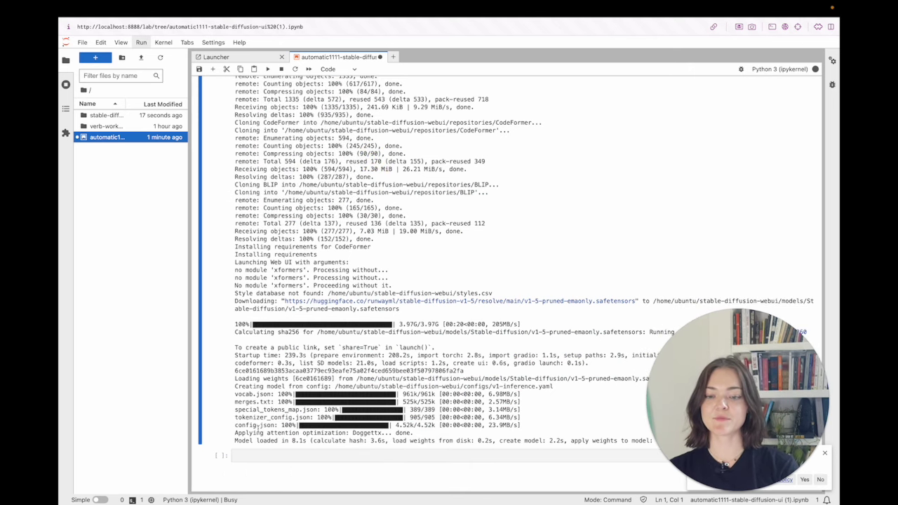
pyautogui.scroll(15, 328, 313)
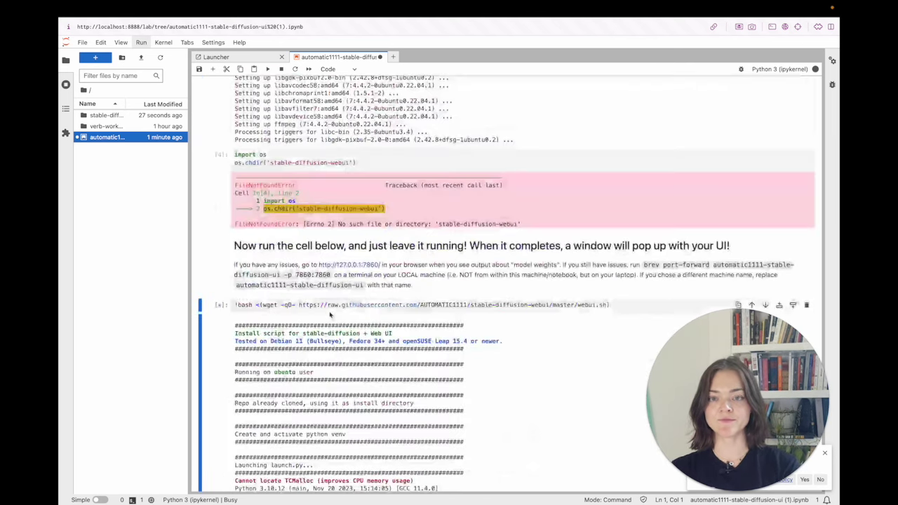
pyautogui.click(361, 266)
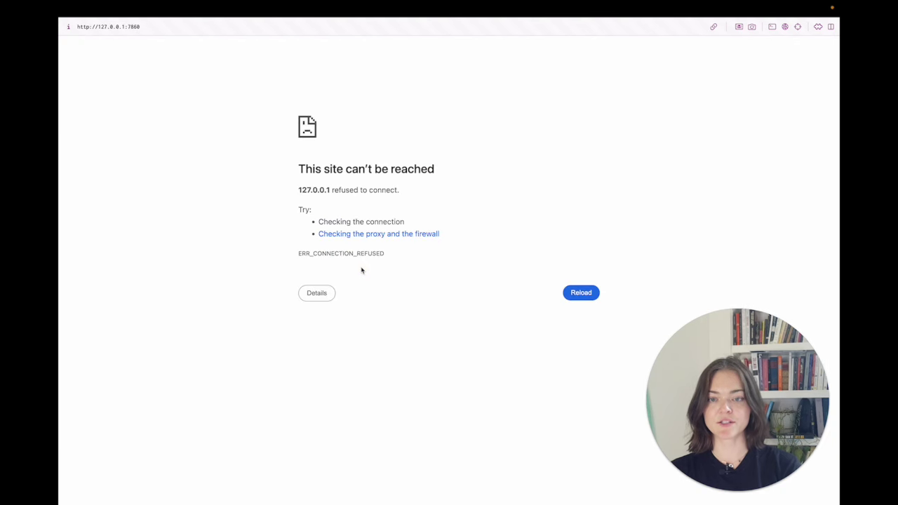
pyautogui.press('super+Left')
# Select and copy the 'brev port-forward ... -p 7860:7860' command from the instructions cell's markdown source
pyautogui.scroll(-1, 529, 281)
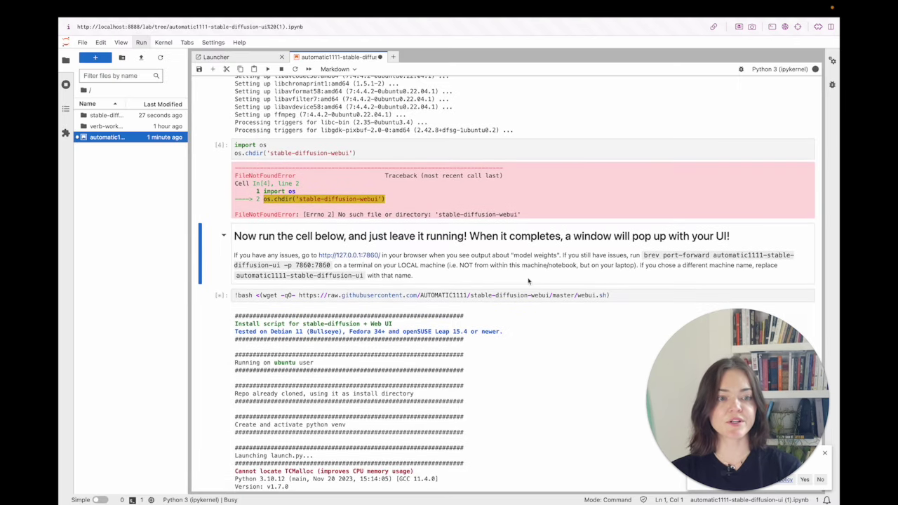
pyautogui.doubleClick(657, 261)
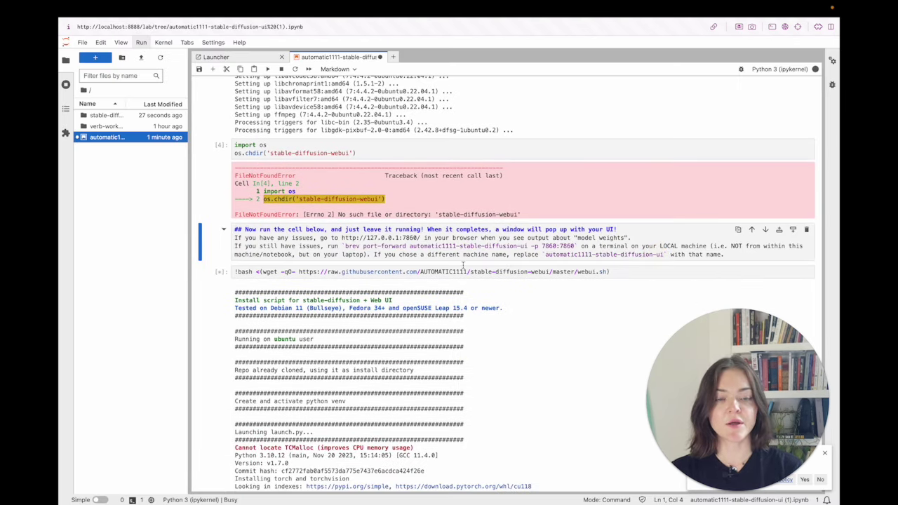
pyautogui.moveTo(344, 247); pyautogui.dragTo(532, 247)
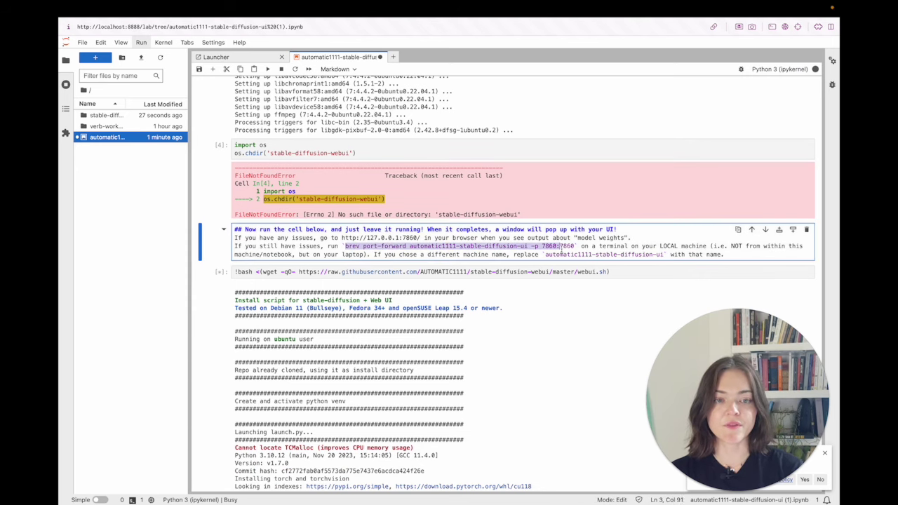
# Paste the brev port-forward -p 7860:7860 command into a new terminal window and adjust it
pyautogui.hotkey('ctrl', 'Left')
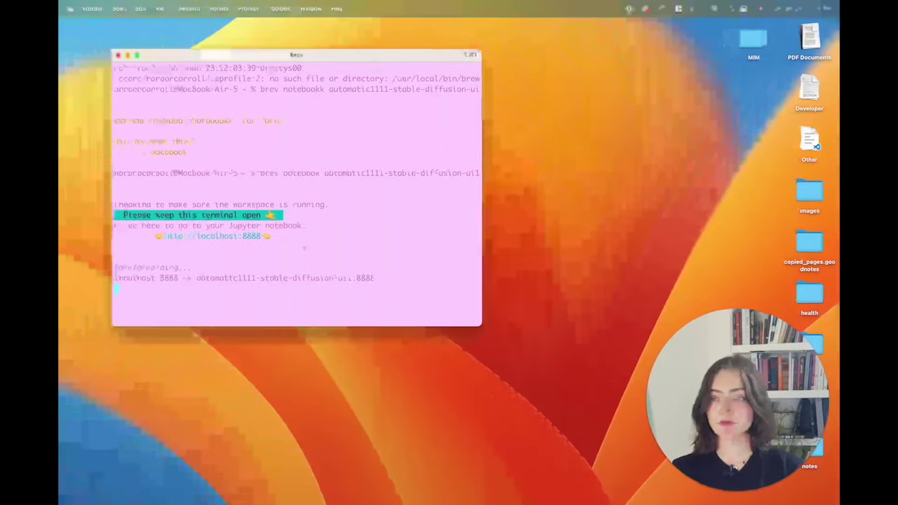
pyautogui.press('super+n')
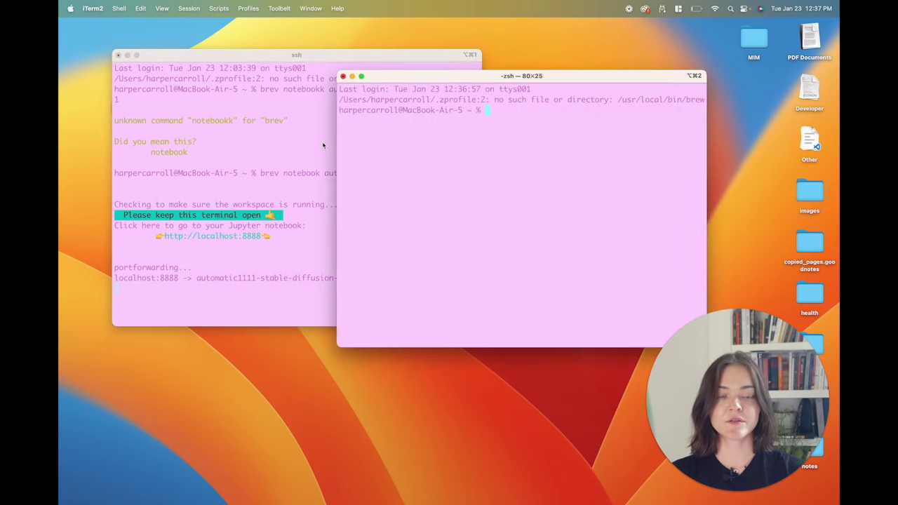
pyautogui.write('brev port-forward automatic1111-stable-diffusion-ui -p 7860:7860')
pyautogui.press('Left')
pyautogui.press('Left')
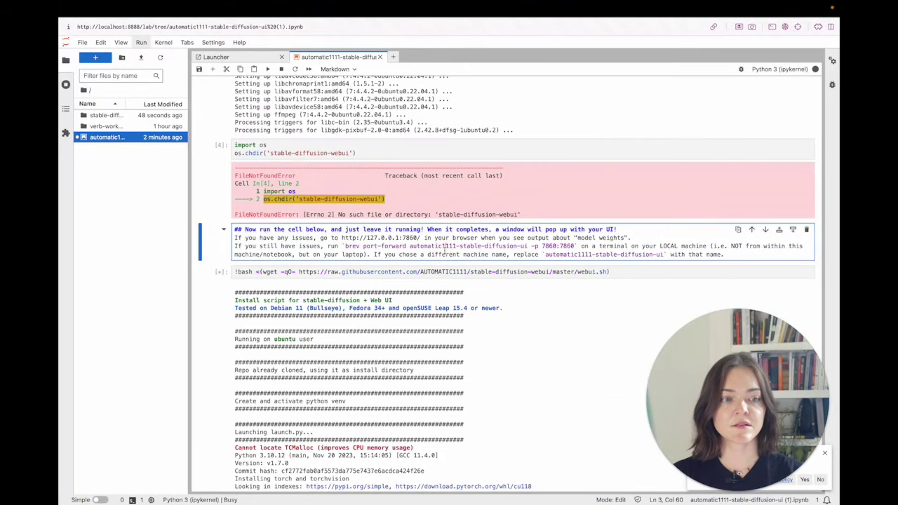
# Finish the notebook instructions cell and load the web UI at localhost:7860 in a new tab
pyautogui.hotkey('shift', 'Return')
pyautogui.scroll(2, 441, 247)
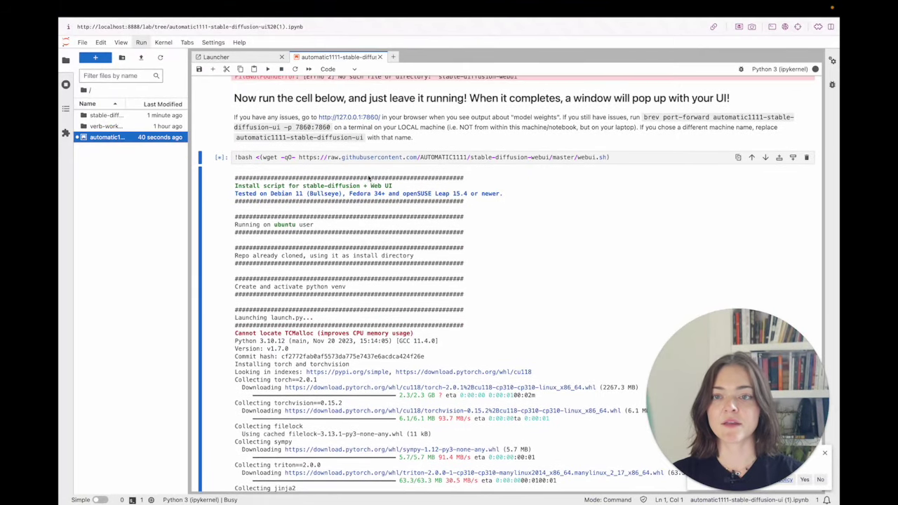
pyautogui.press('super+t')
pyautogui.write('localh')
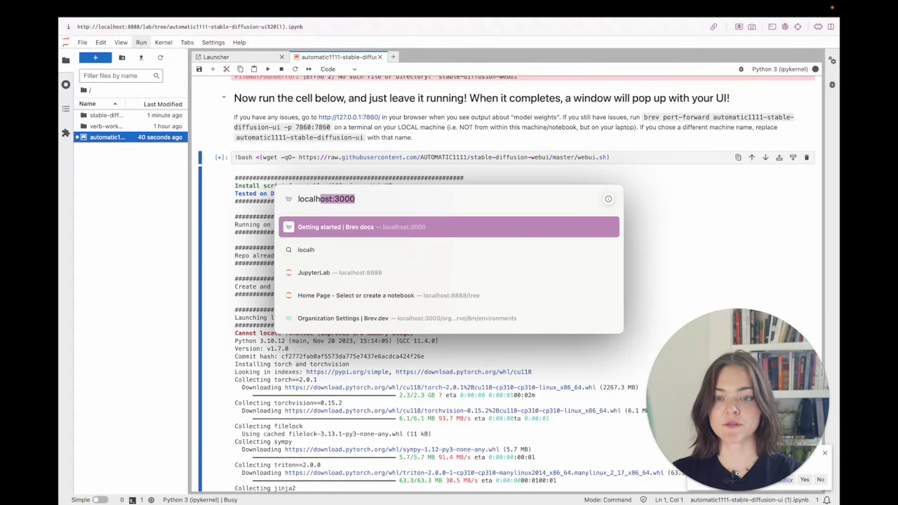
pyautogui.write('ost:')
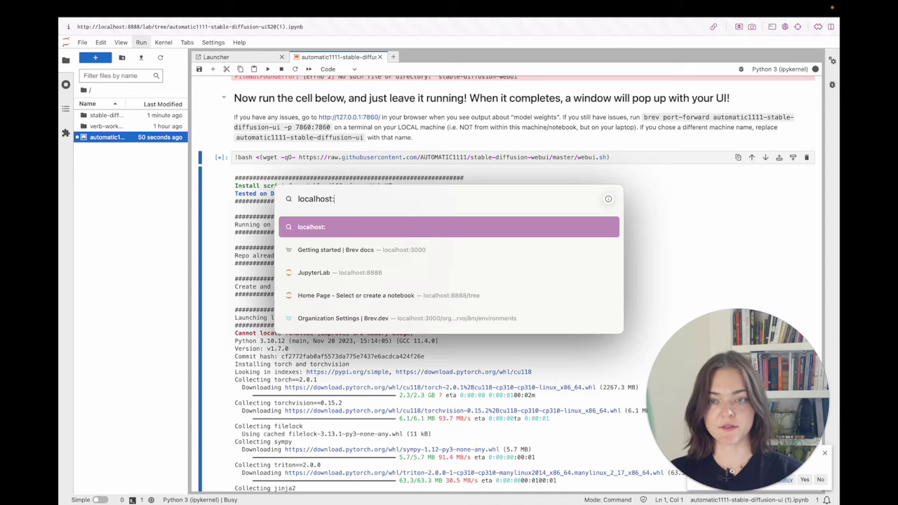
pyautogui.write('7860')
pyautogui.press('Return')
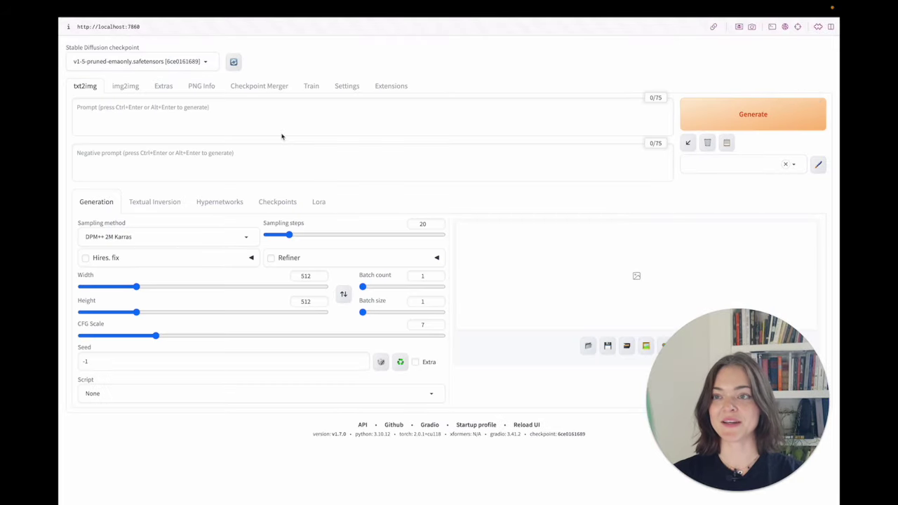
# Look over the img2img and txt2img modes and the checkpoint list, settling on txt2img
pyautogui.click(268, 126)
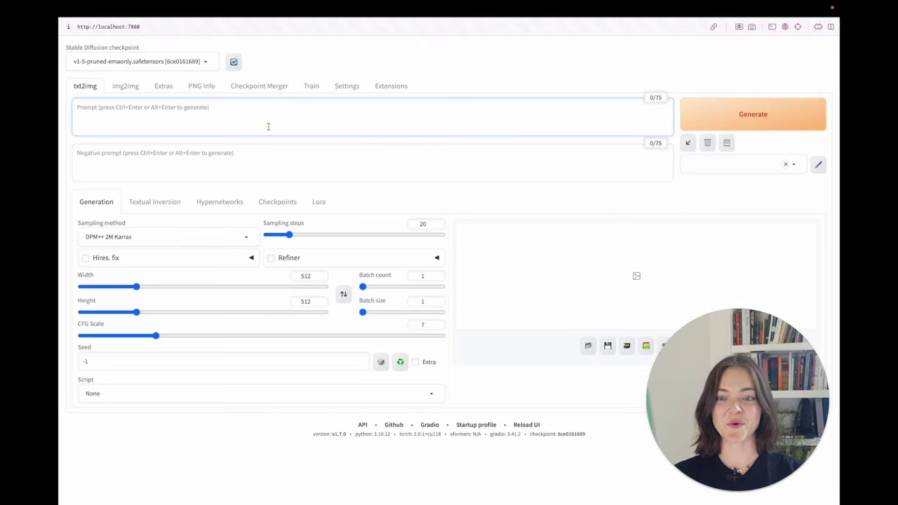
pyautogui.click(127, 86)
pyautogui.click(83, 87)
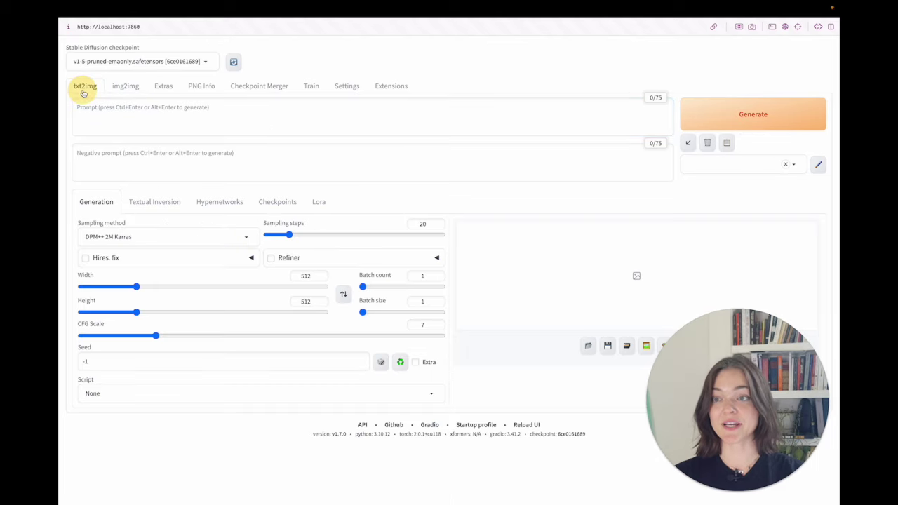
pyautogui.click(123, 87)
pyautogui.click(211, 62)
pyautogui.click(200, 44)
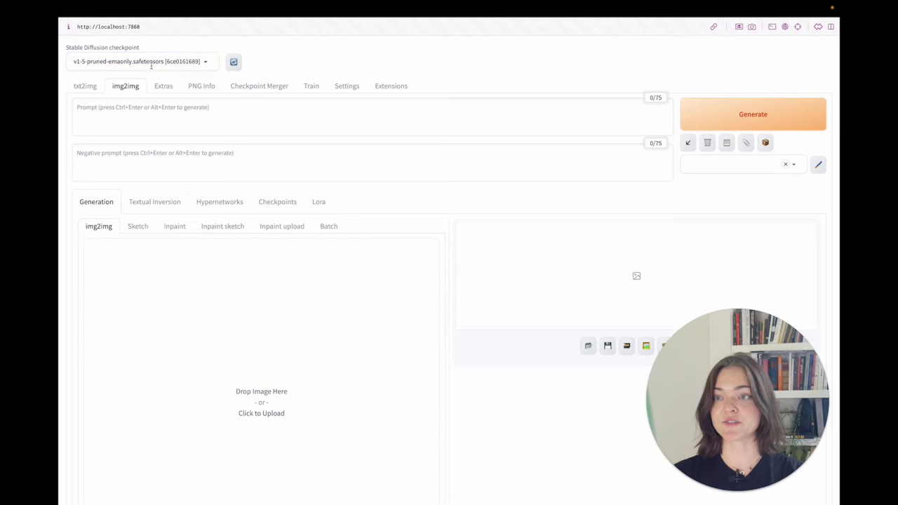
pyautogui.click(85, 90)
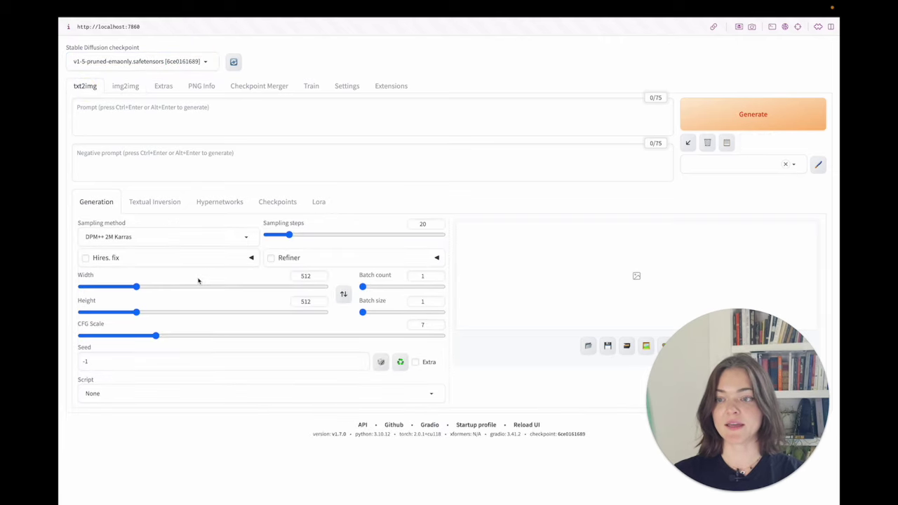
pyautogui.click(359, 116)
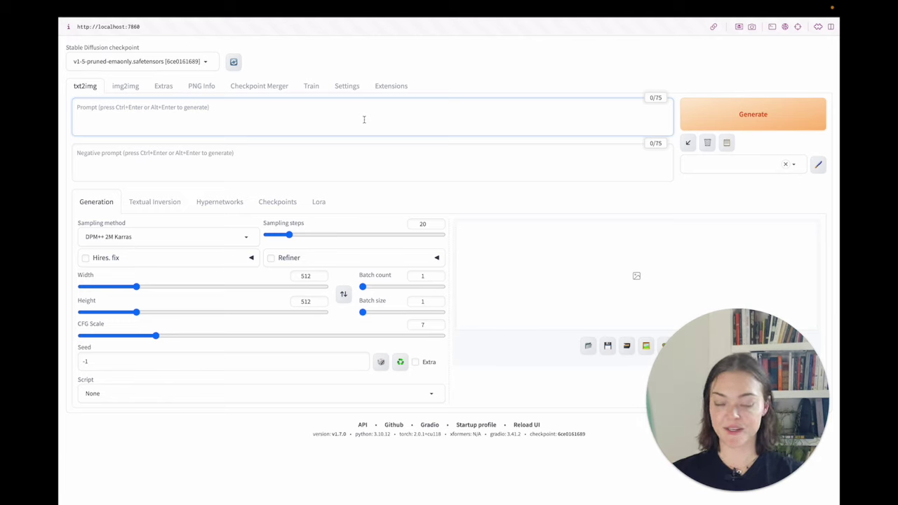
# Enter the prompt 'woman walking down the streets of San Francisco in 1945', restarting after a false start
pyautogui.write('woman walk')
pyautogui.hotkey('ctrl', 'a')
pyautogui.press('BackSpace')
pyautogui.write('wo')
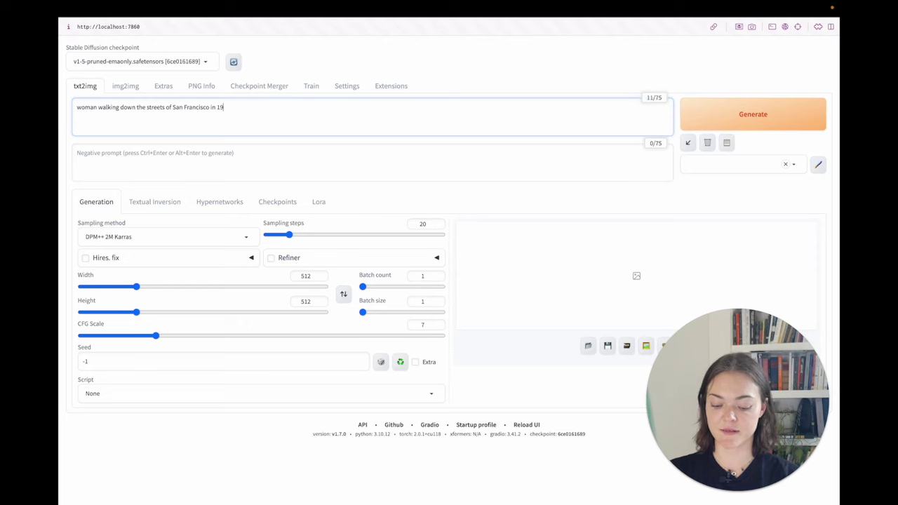
pyautogui.click(287, 156)
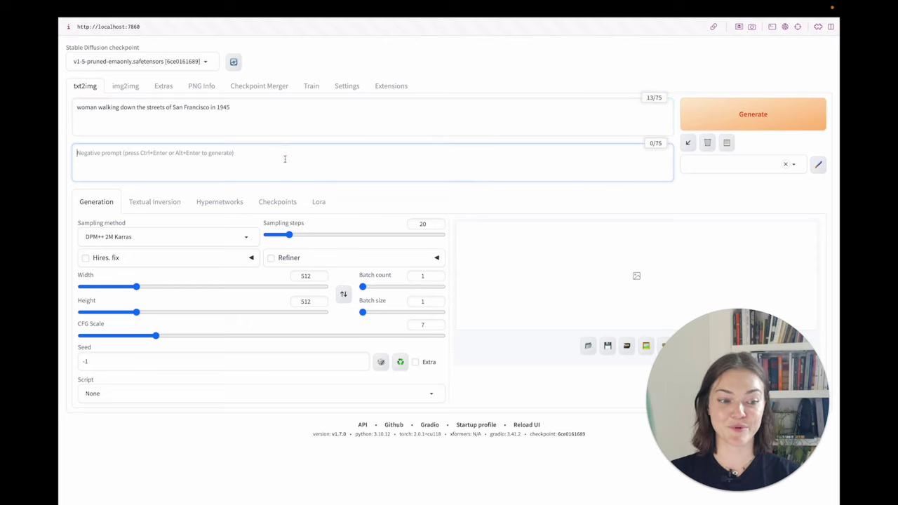
# Set 'nude' as the negative prompt and start generating the image with Ctrl+Enter
pyautogui.write('nude')
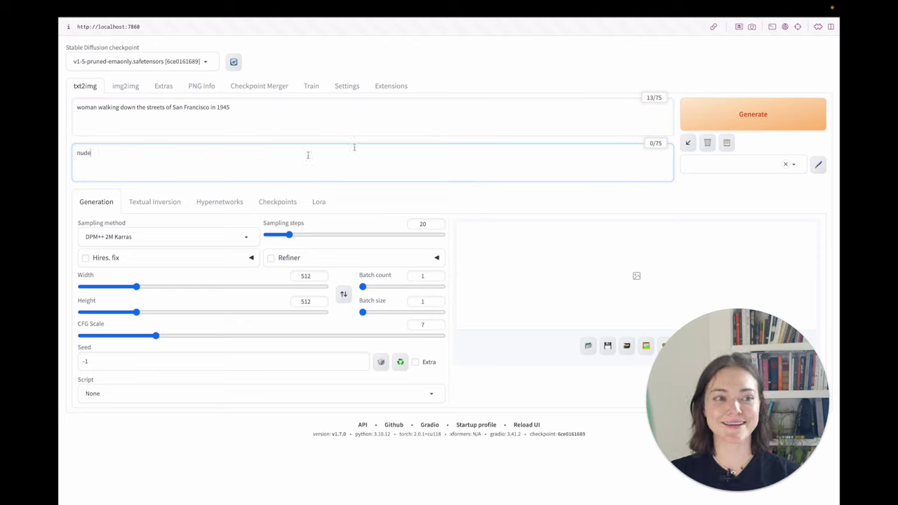
pyautogui.hotkey('ctrl', 'Return')
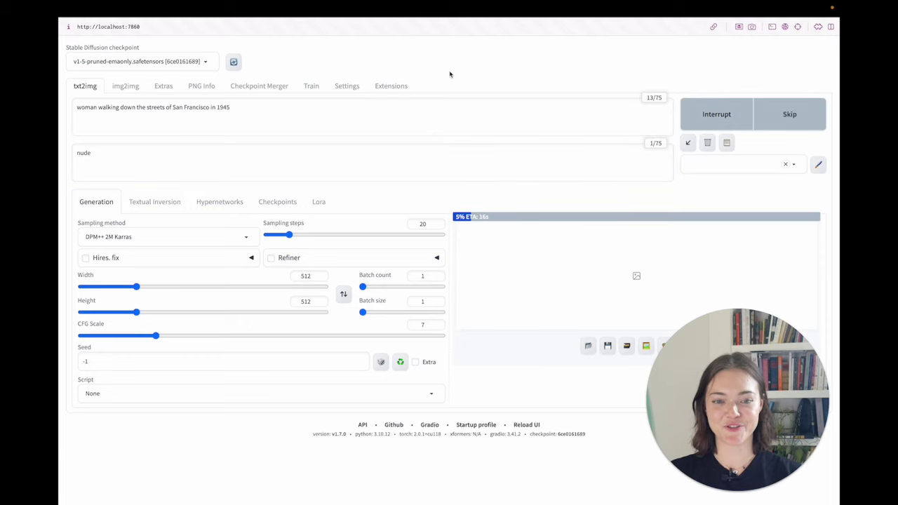